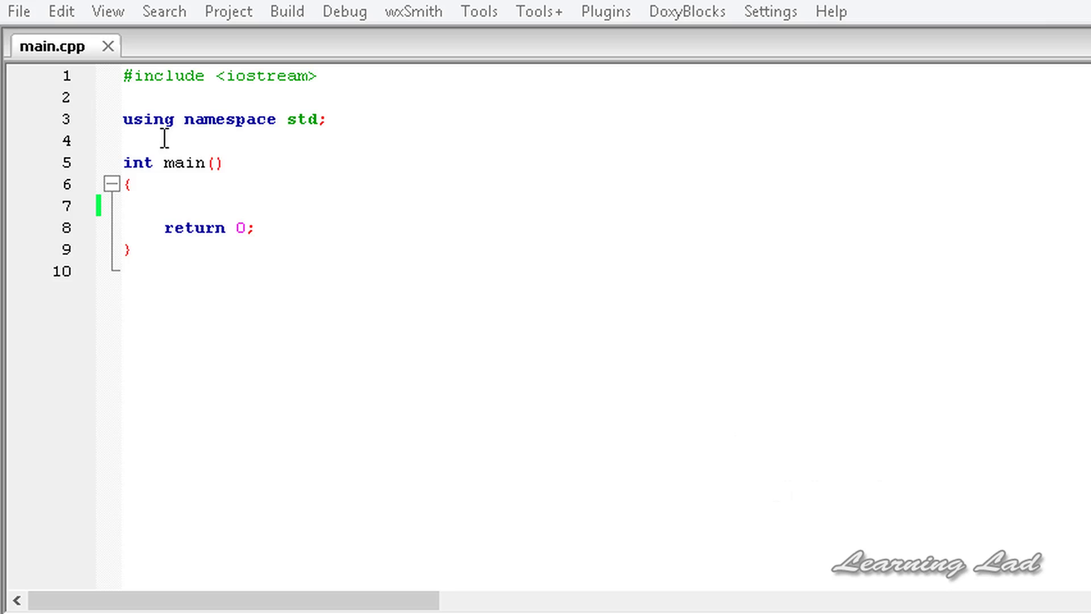
Insert a new line inside main above return 0 with #undef, closing the suggestion popup.
click(168, 94)
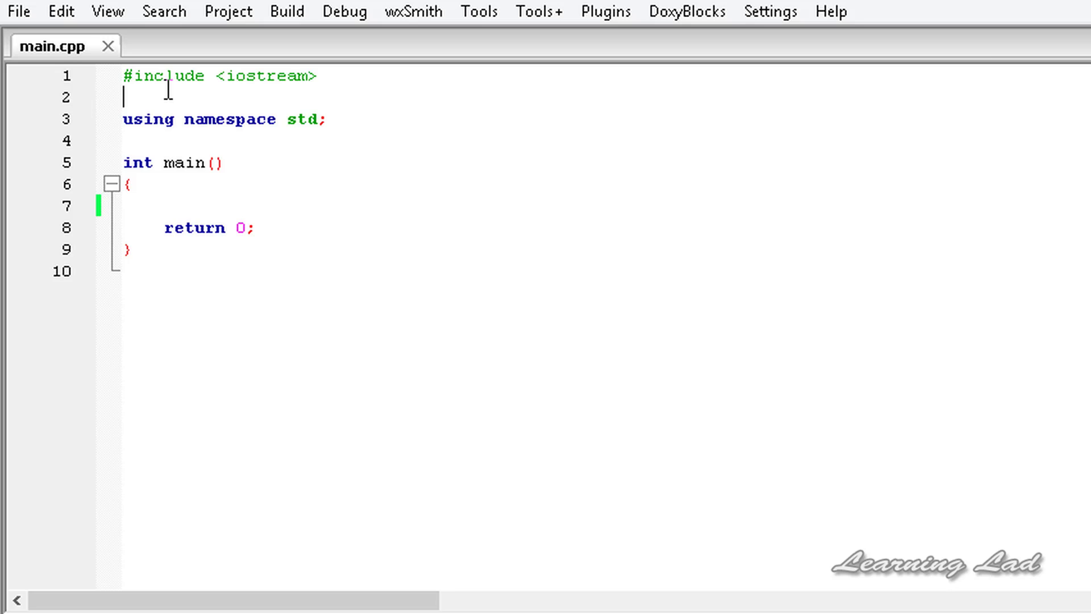
click(176, 208)
key(Return)
text(#u)
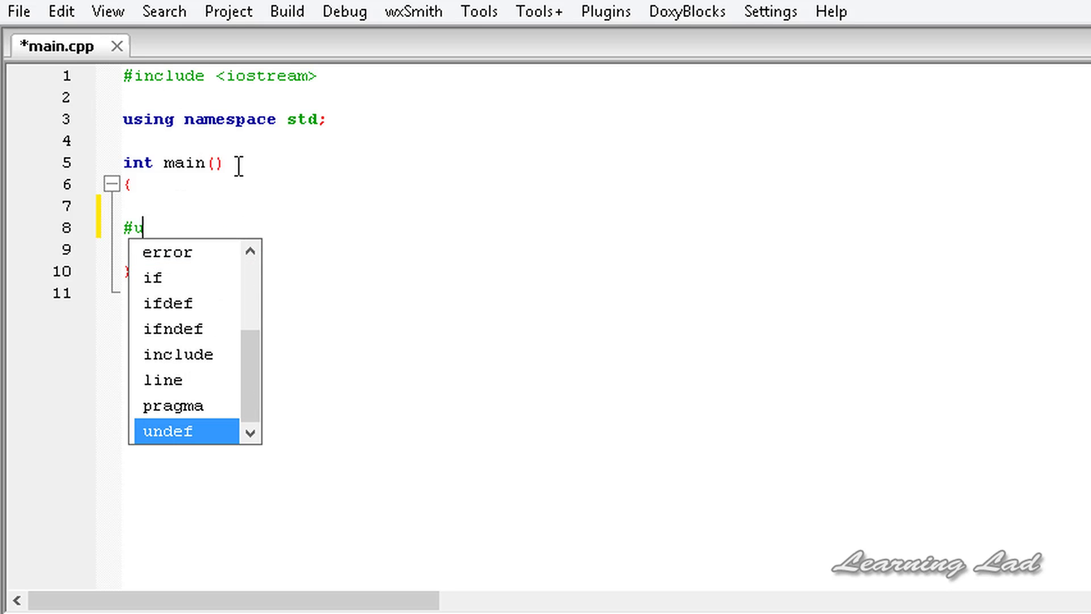
text(ndef)
click(220, 227)
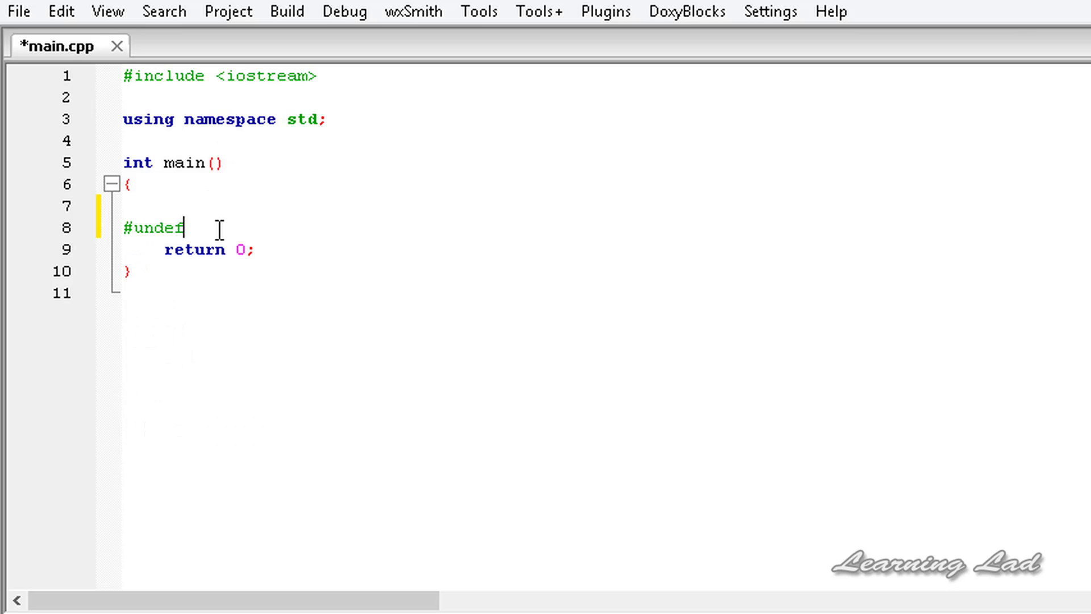
Add #define ANIL 1 on a new line below the iostream include.
click(146, 96)
key(Return)
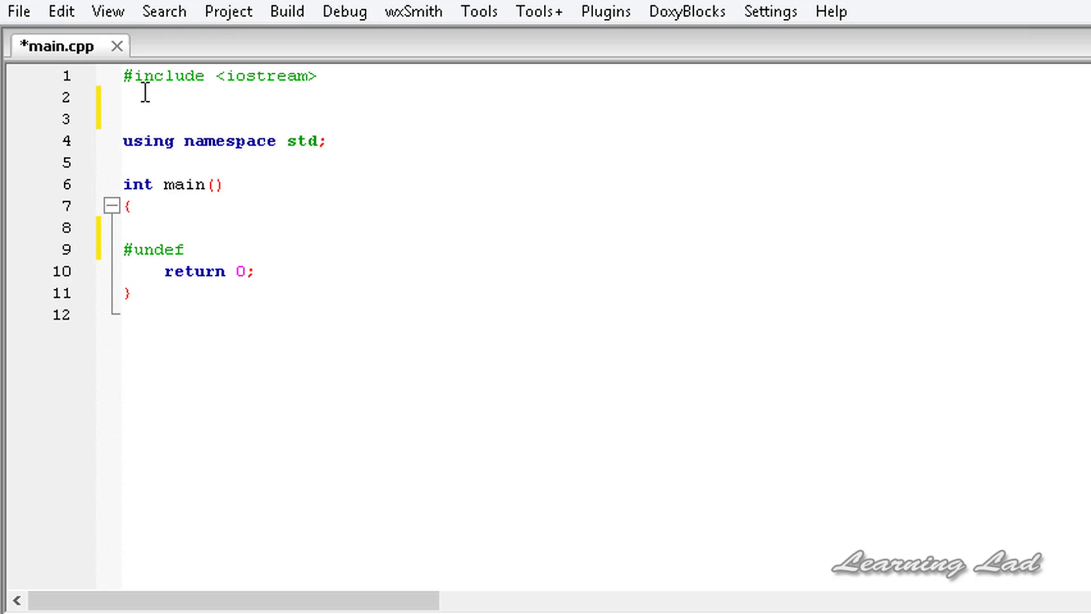
key(Return)
text(#)
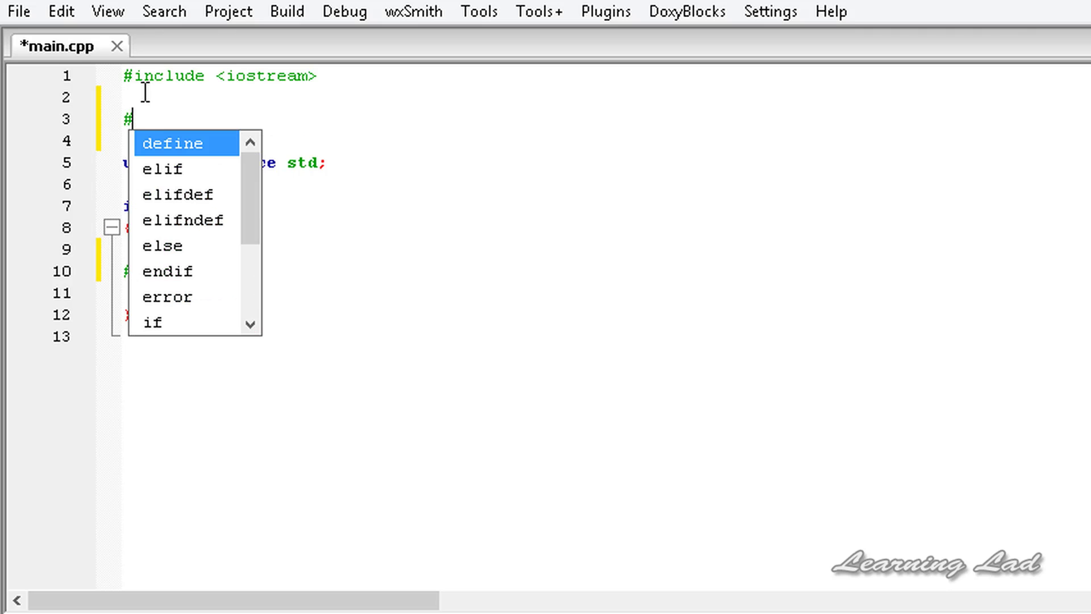
text(define)
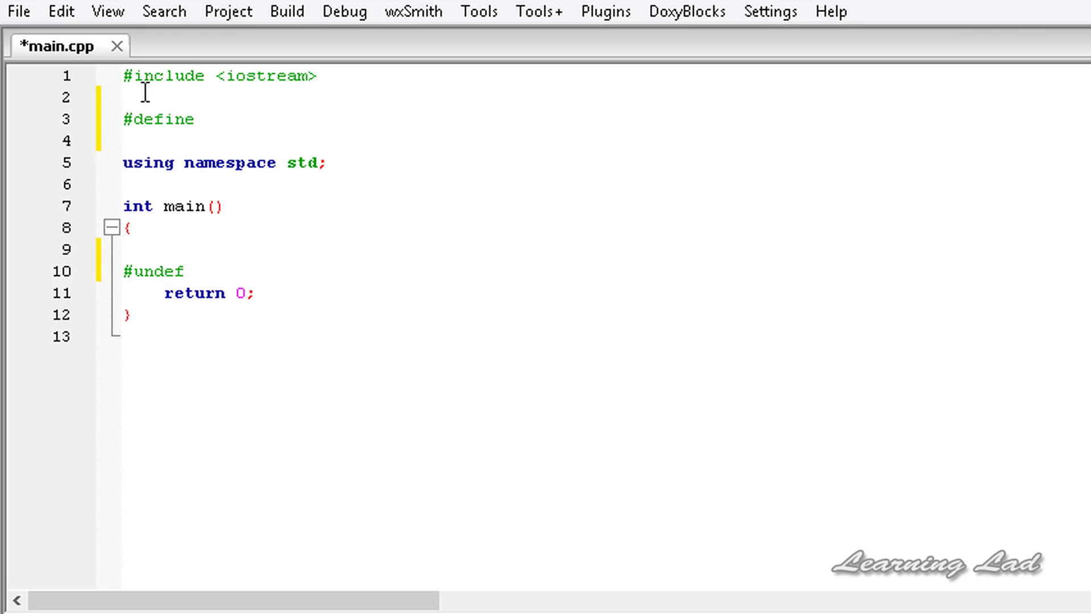
Delete the #undef directive from inside main, after checking the new define line.
drag(185, 271, 138, 271)
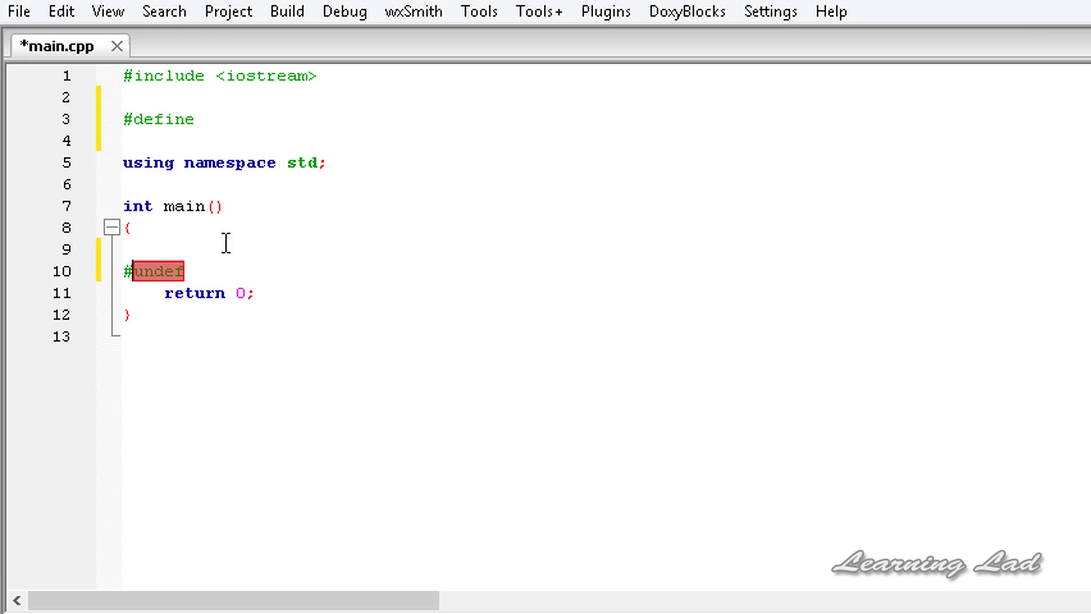
click(206, 120)
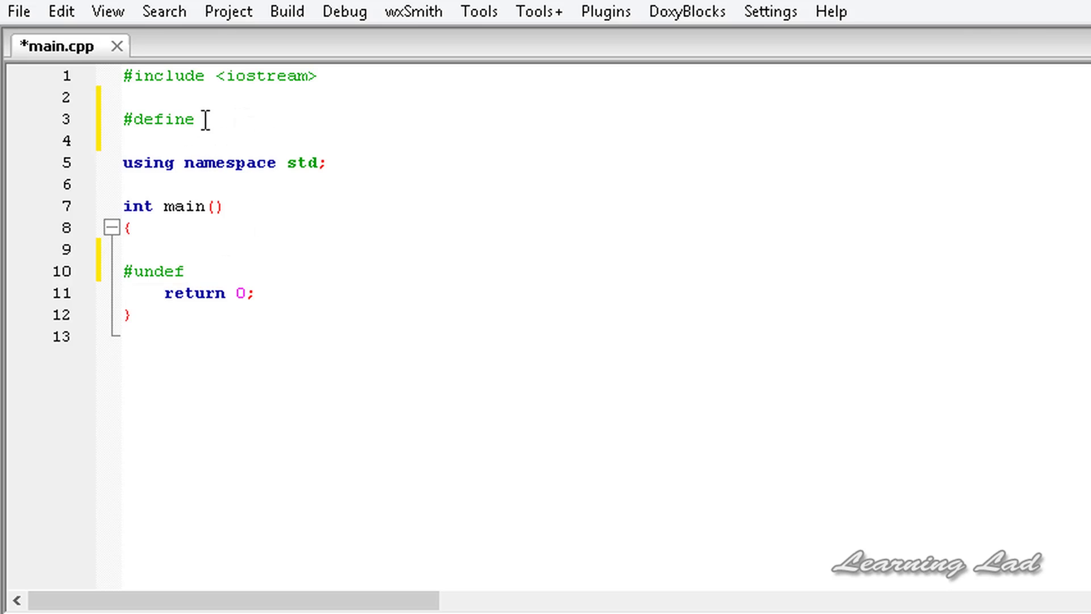
drag(207, 119, 141, 127)
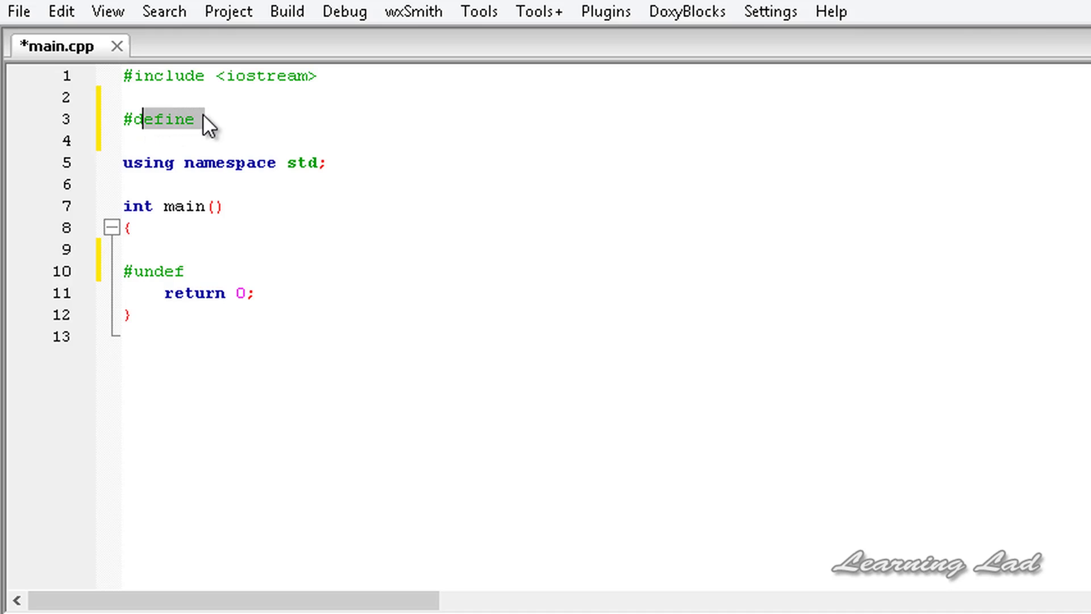
click(241, 111)
text(ANIL )
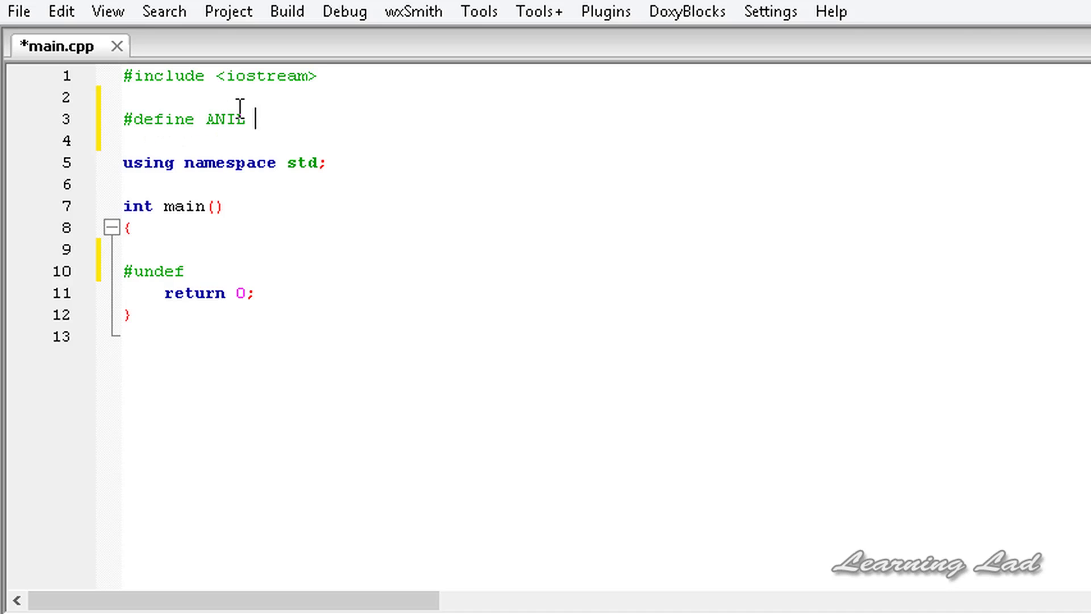
text(1)
drag(184, 271, 109, 291)
key(Delete)
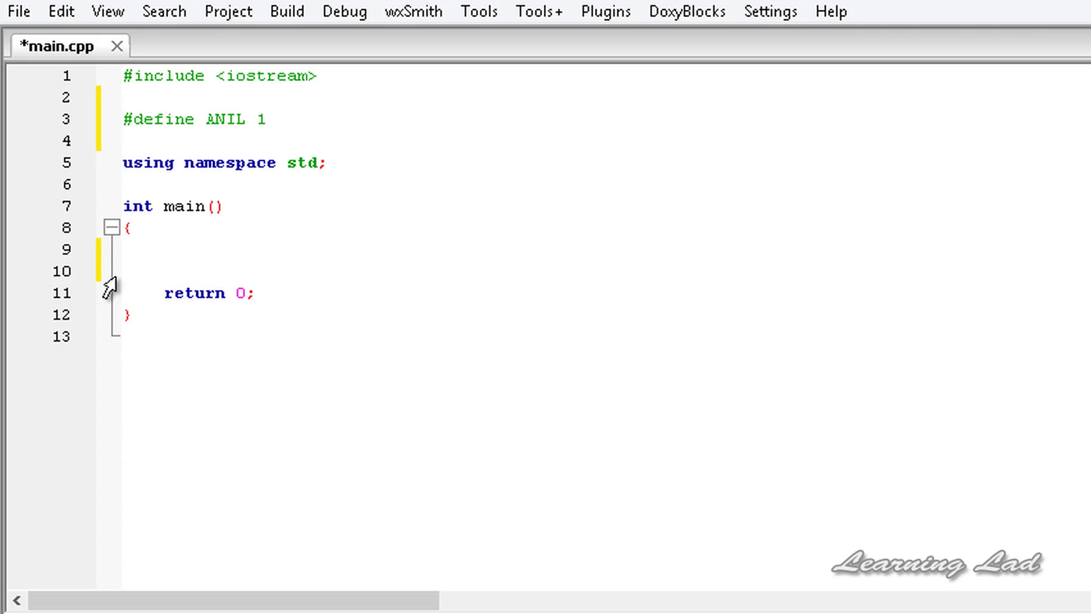
Write #ifdef ANIL with cout << "hey anil"; before the auto-inserted #endif, then save main.cpp.
key(Return)
text(#)
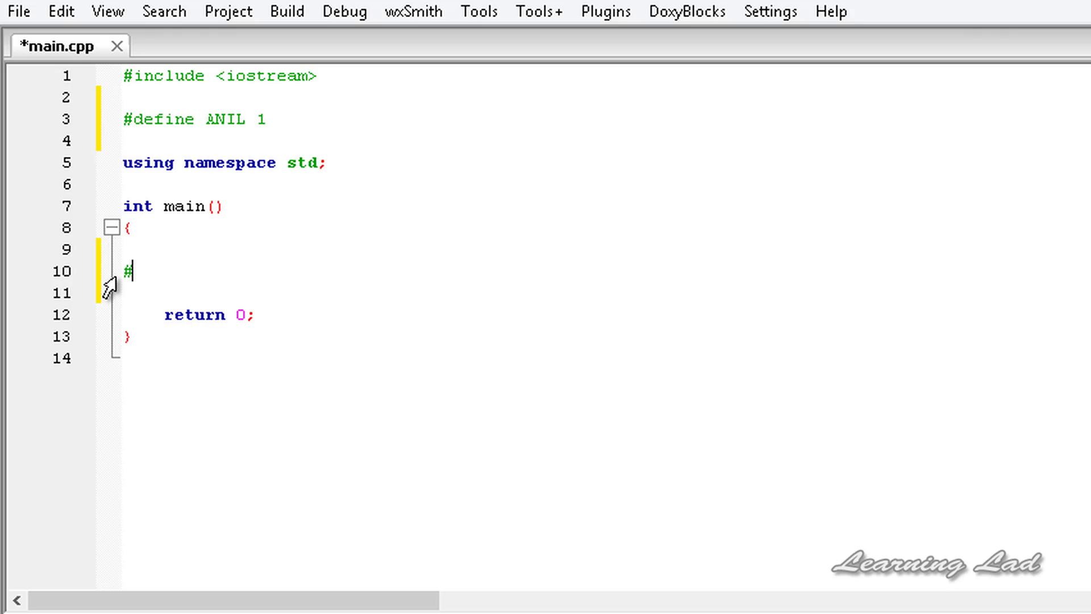
text(ifdef )
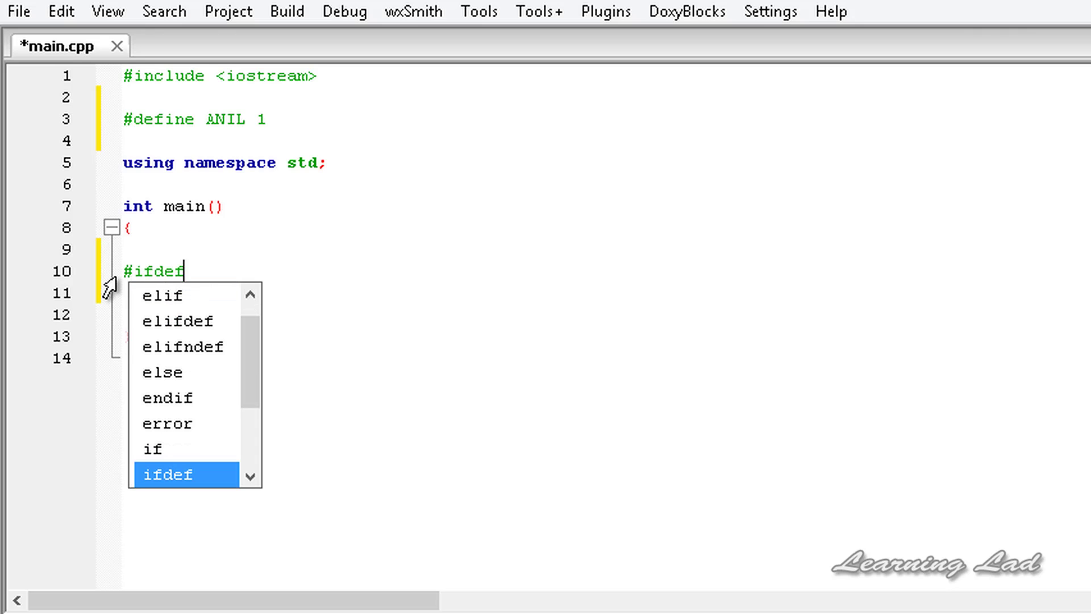
text(ANI)
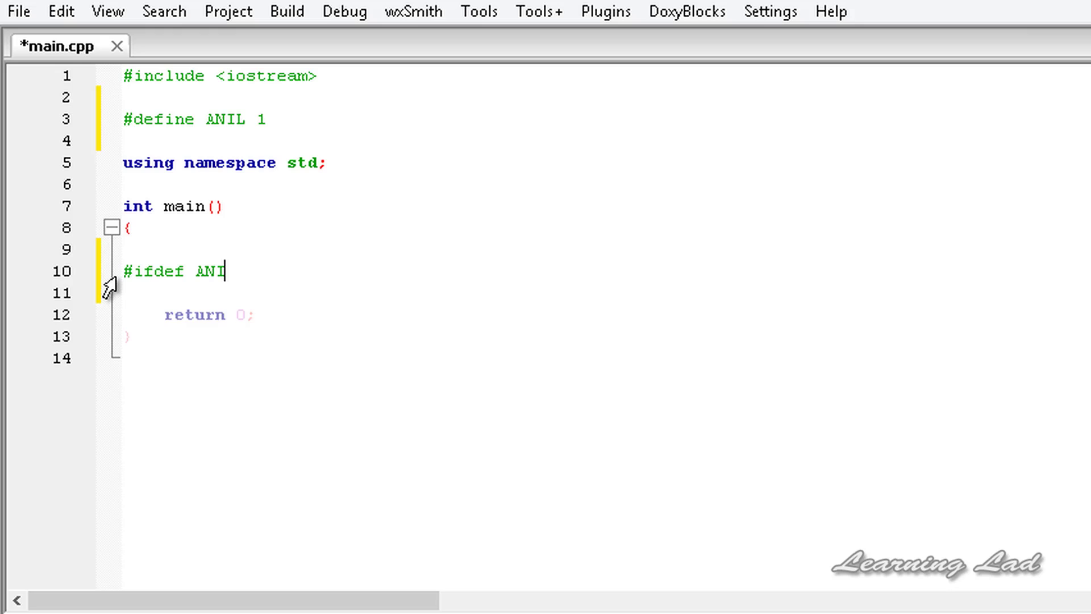
text(L)
key(Return)
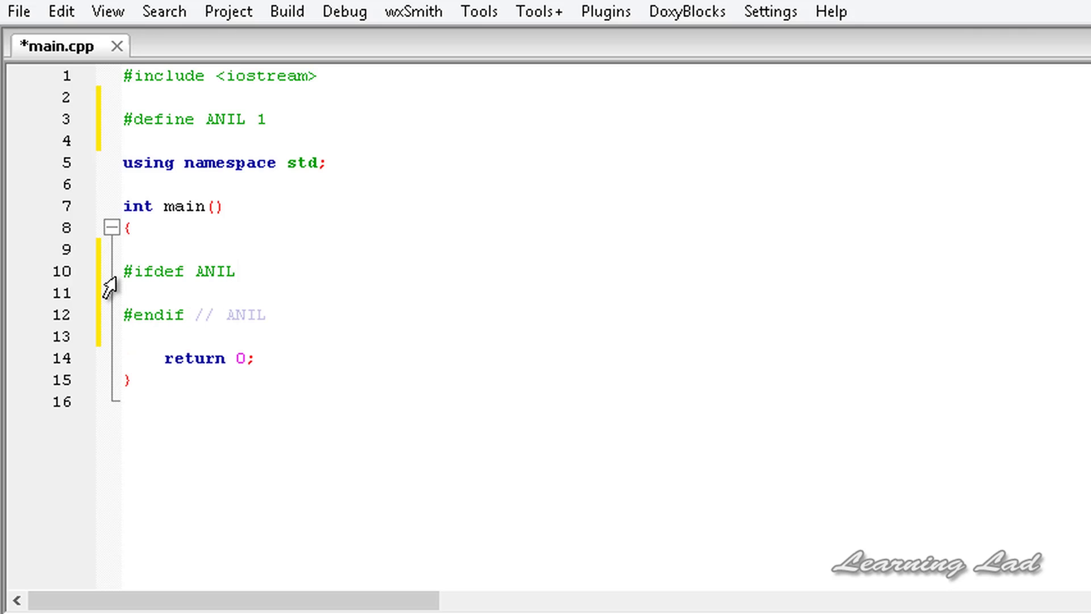
text(cout << )
text("")
text(hey anil";)
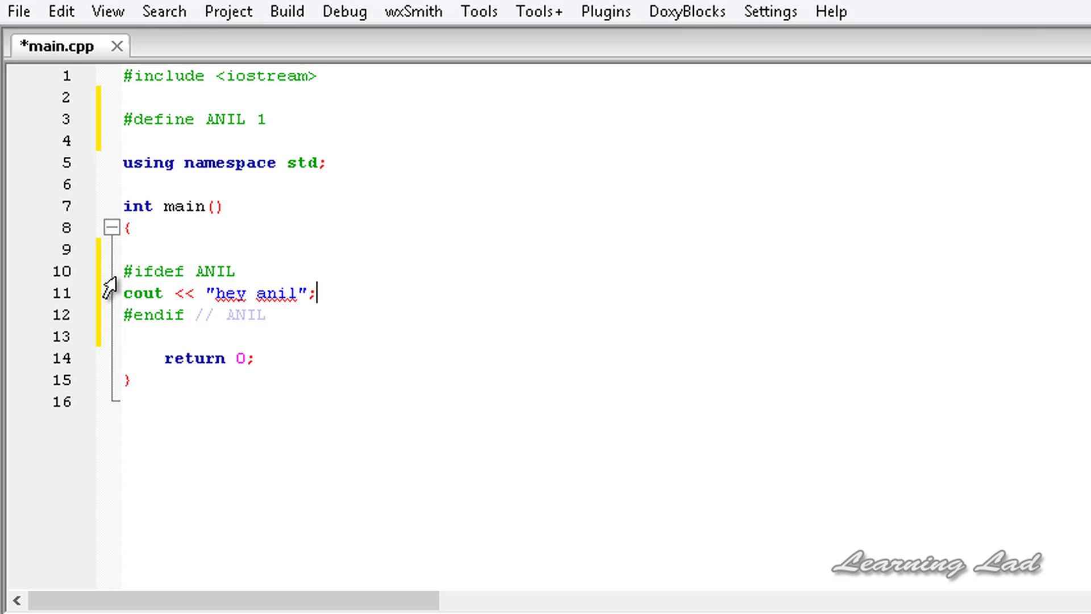
text(;)
key(ctrl+s)
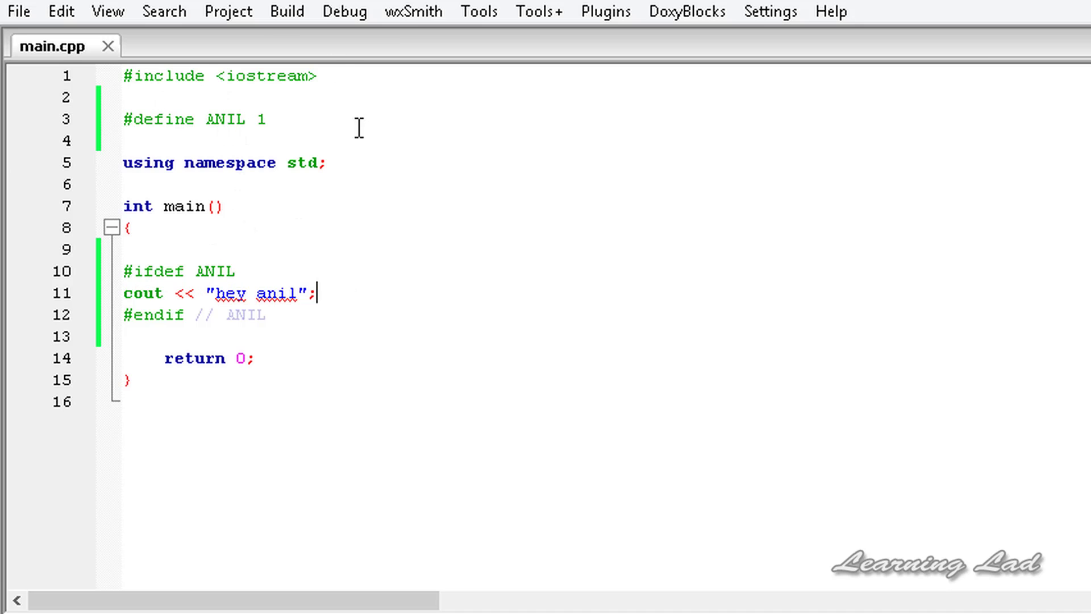
click(287, 11)
click(324, 120)
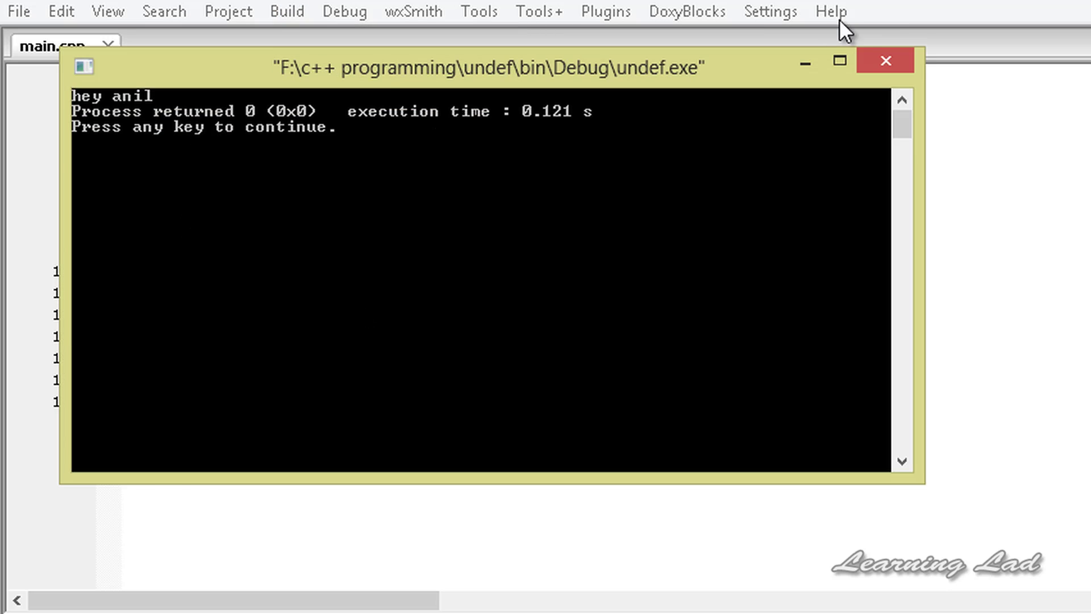
click(883, 60)
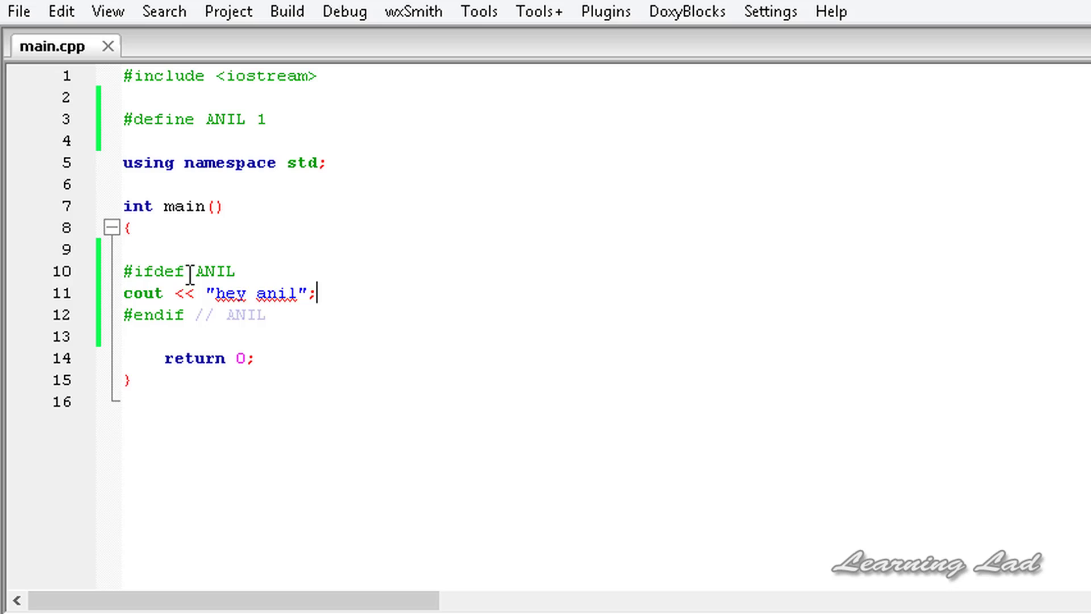
click(158, 250)
Copy the #ifdef ANIL block on lines 11-13 and paste it below the first #endif.
double_click(241, 119)
click(177, 249)
key(Return)
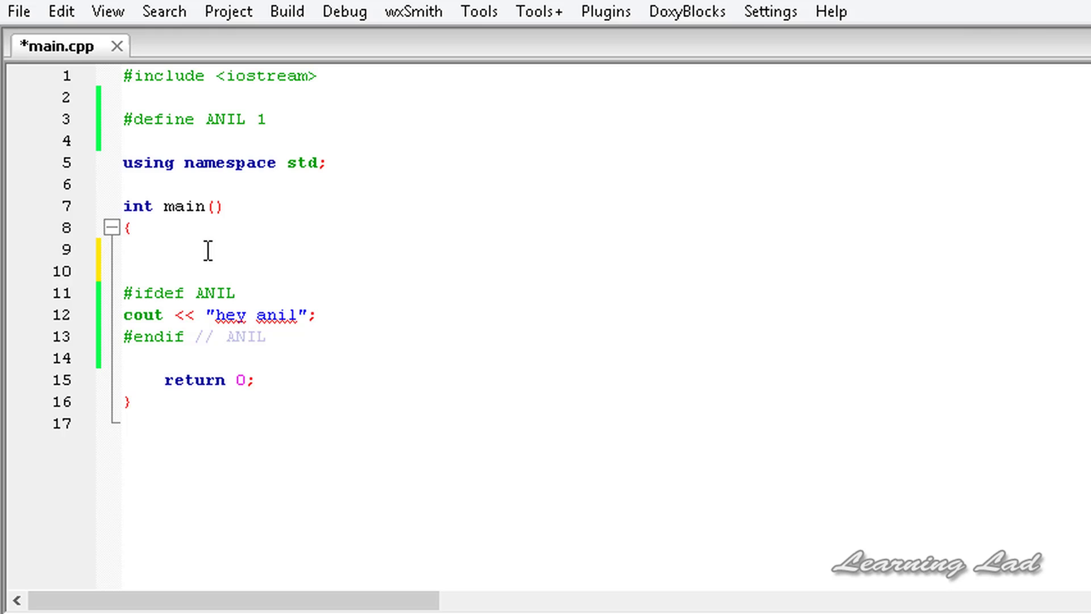
drag(288, 347, 82, 303)
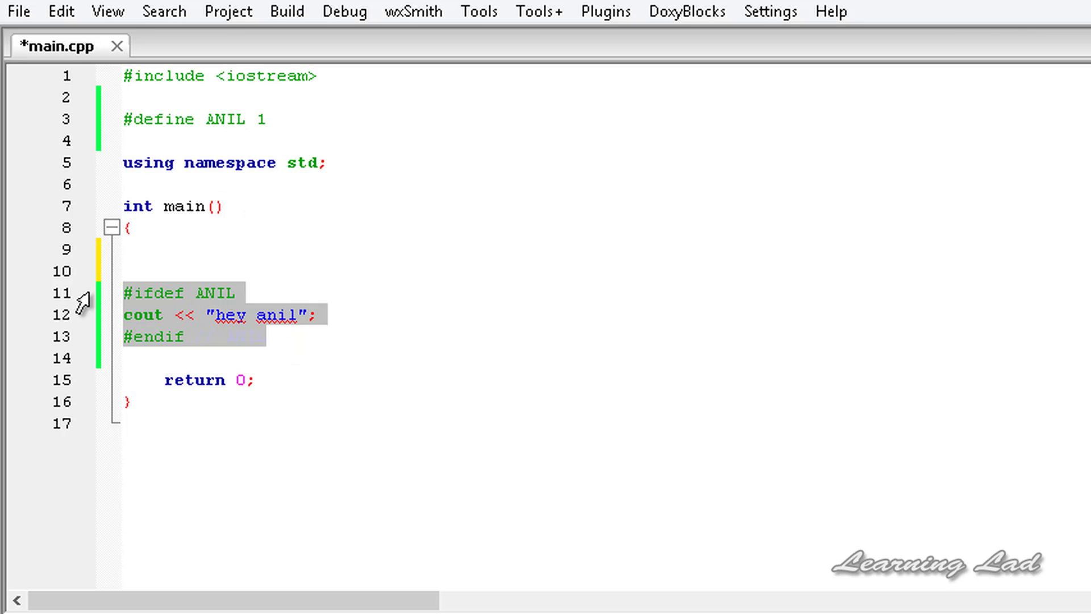
click(286, 339)
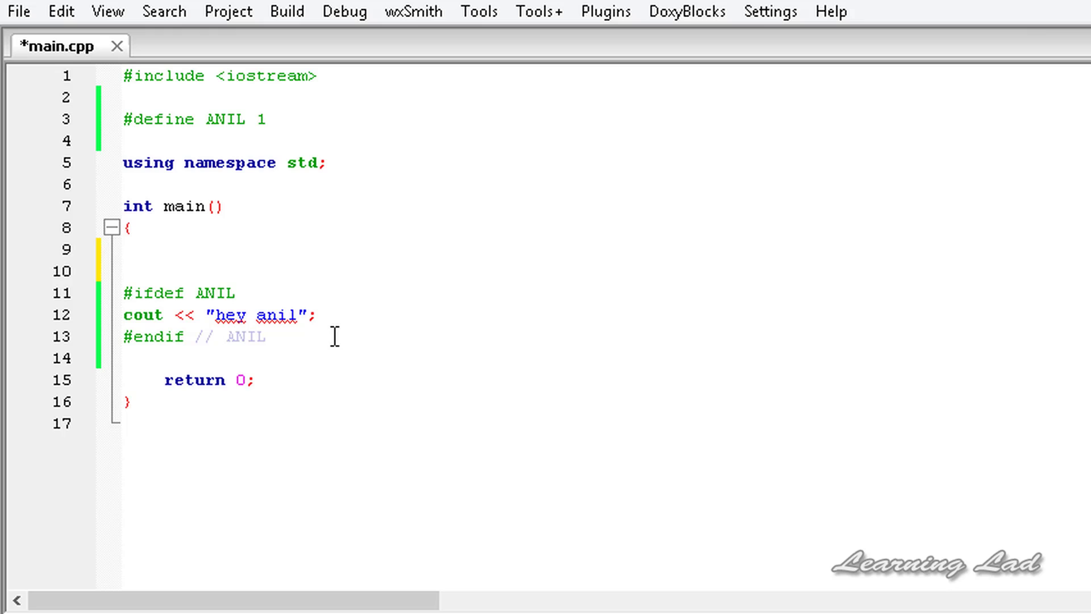
key(Return)
key(Return)
key(Return)
text(#ifdef ANIL cout << "hey anil"; #endif // ANIL)
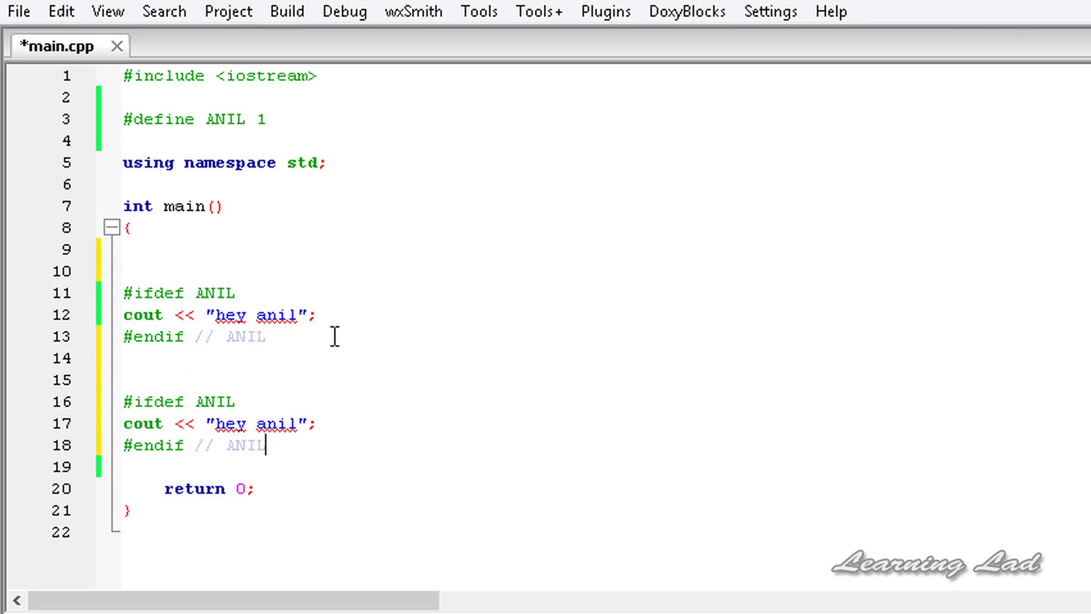
click(151, 375)
Type #undef ANIL between the two blocks, save, and highlight the ANIL occurrences.
key(Return)
text(#undef)
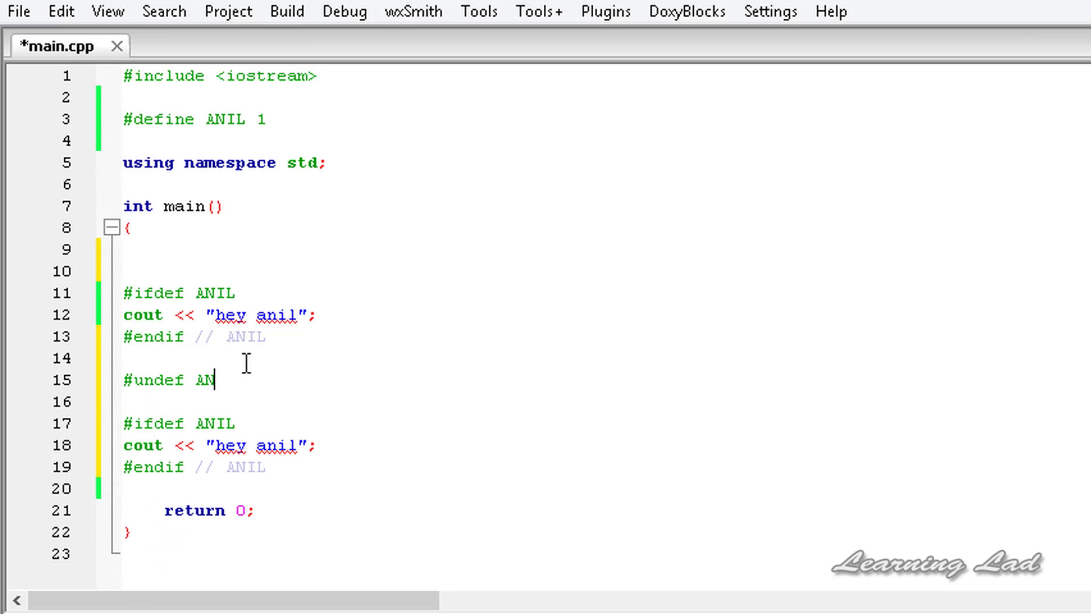
text( ANIL)
key(ctrl+s)
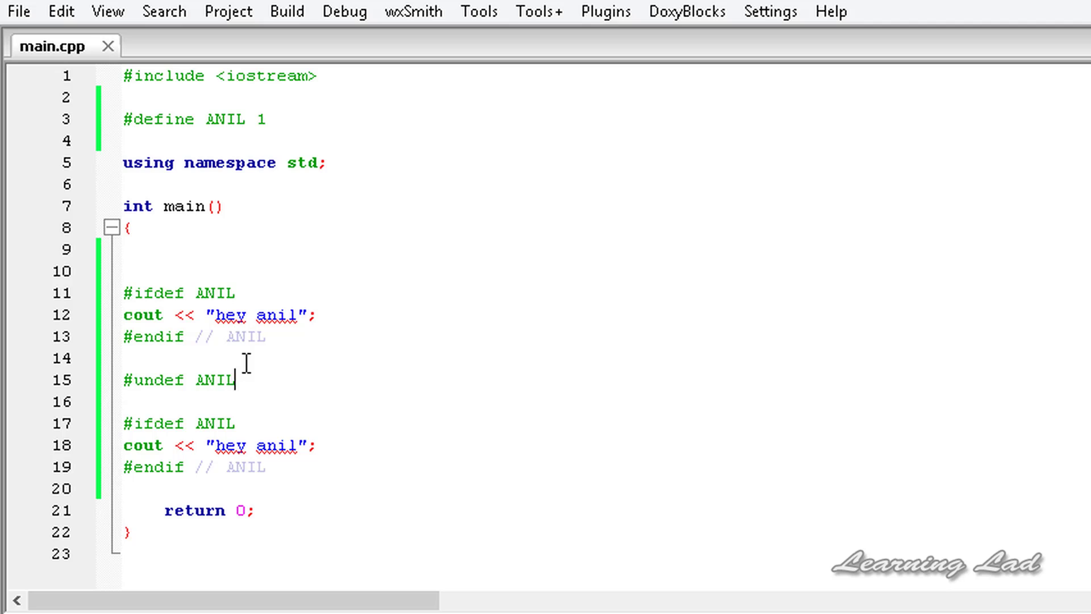
click(233, 359)
double_click(223, 293)
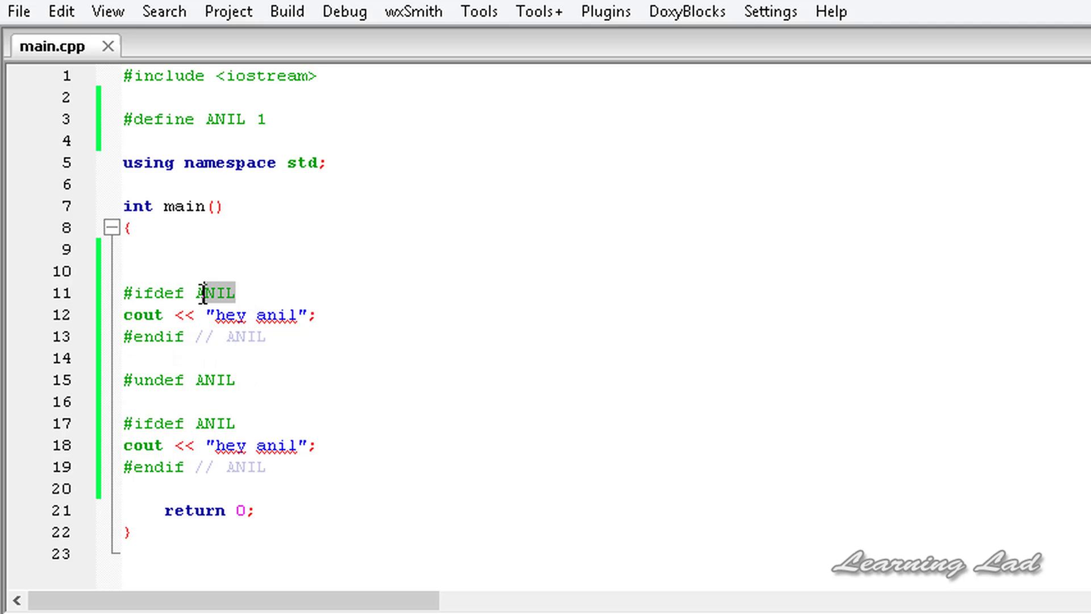
triple_click(213, 380)
click(251, 384)
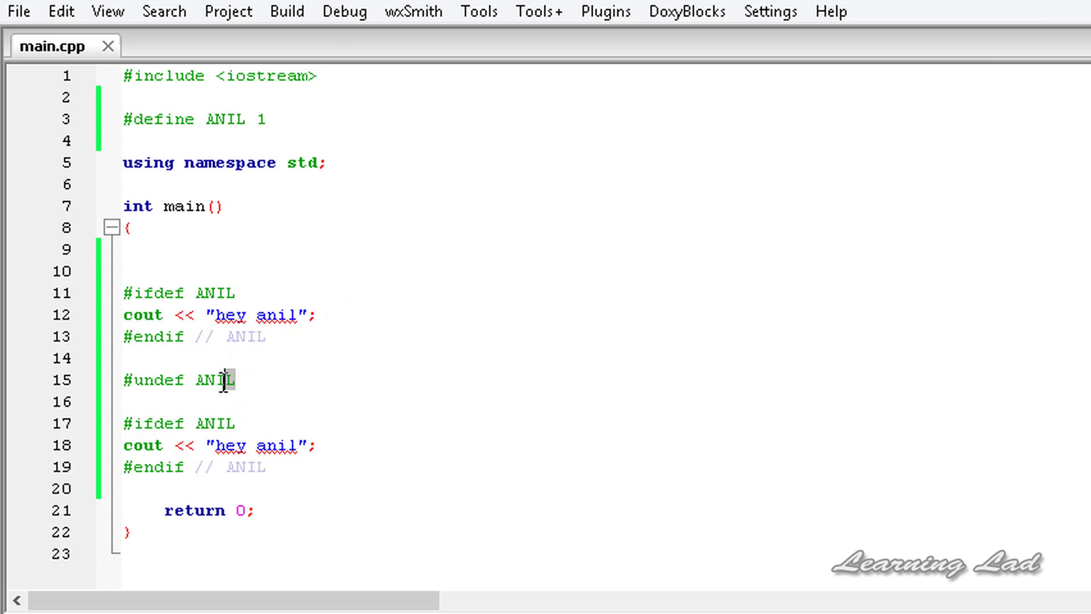
double_click(226, 380)
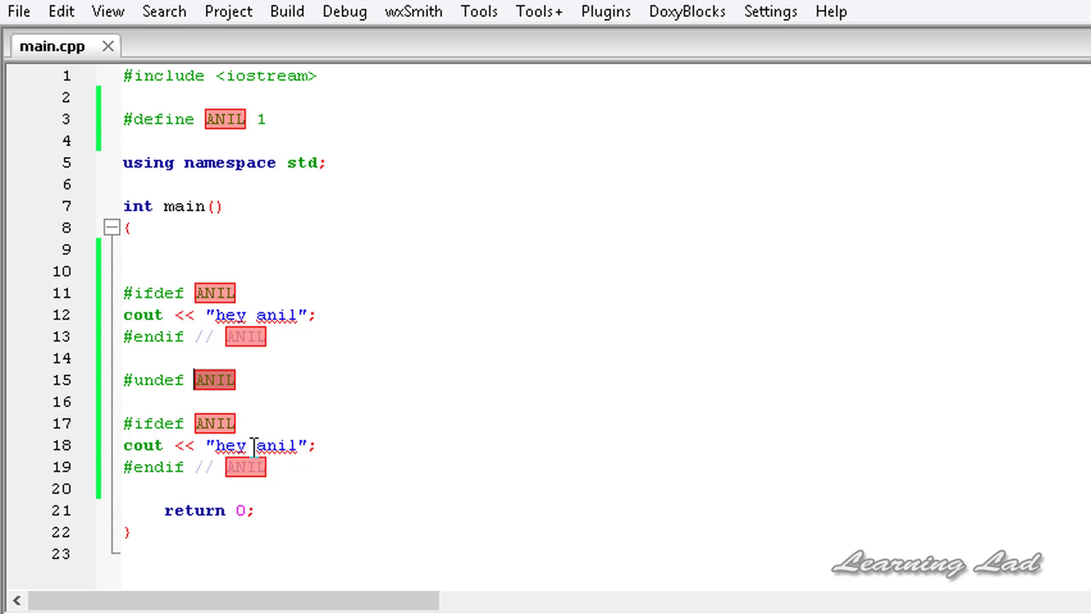
Add #else after the second cout, with cout << "who r u "; beneath it, and save.
click(317, 446)
key(Return)
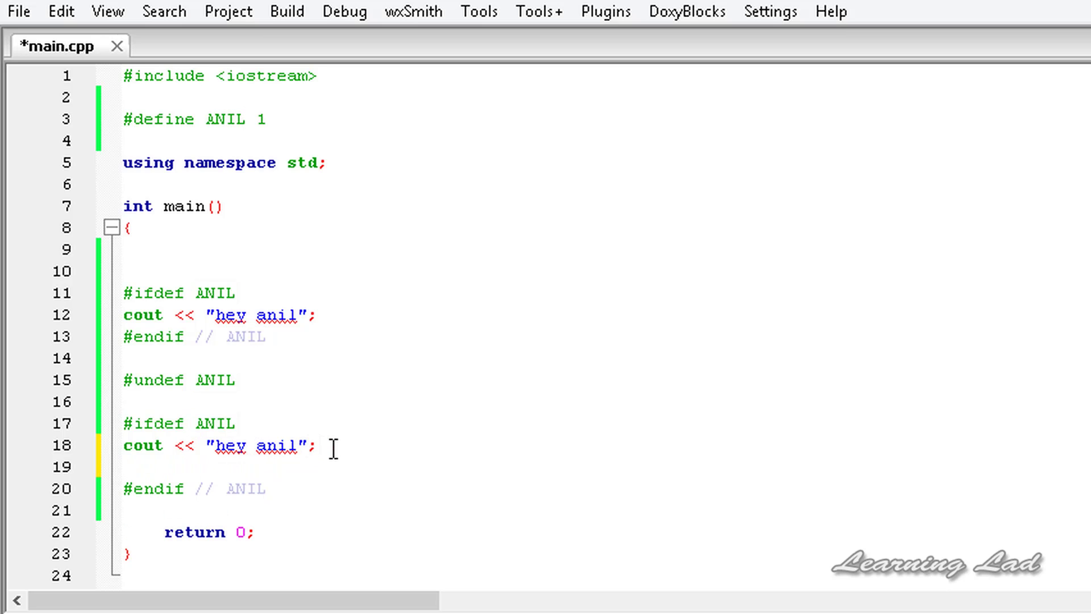
text(#else)
click(246, 425)
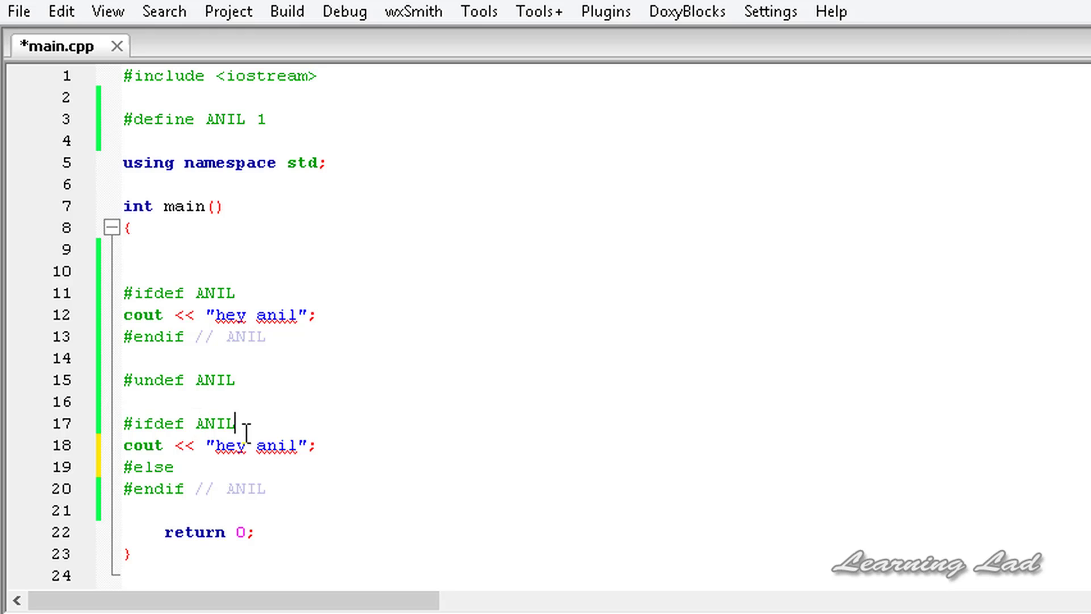
click(190, 469)
key(Return)
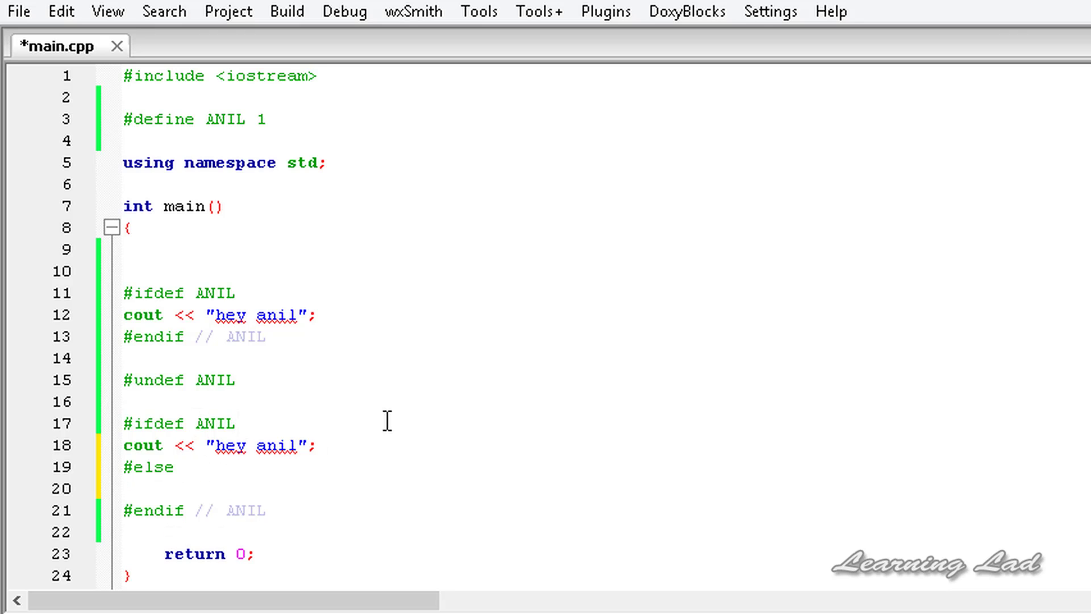
text(cout )
text(<< "";)
key(Left)
key(Left)
text(who r u)
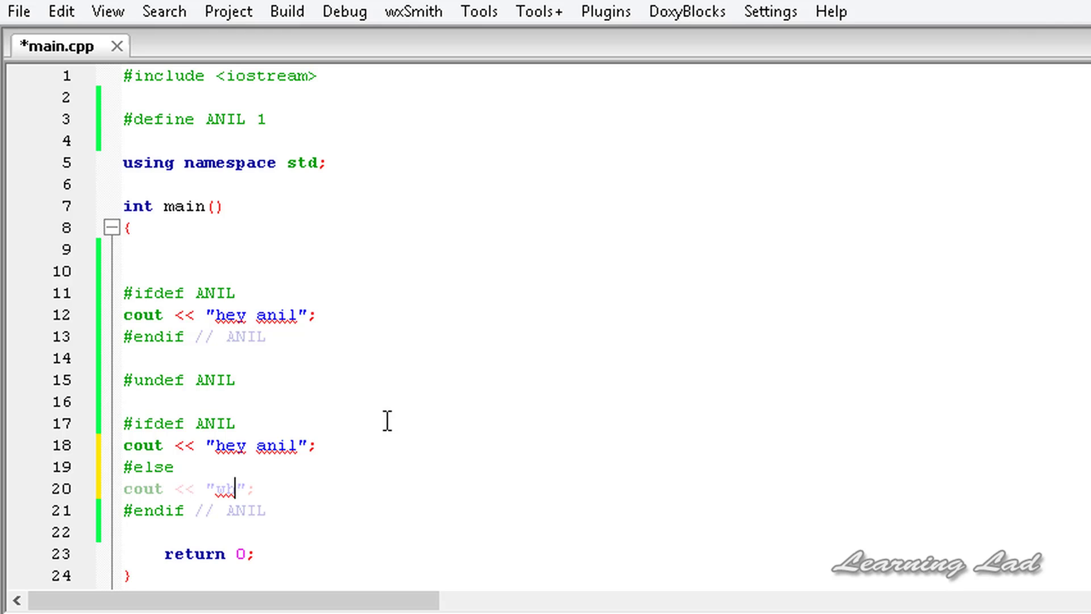
key(ctrl+s)
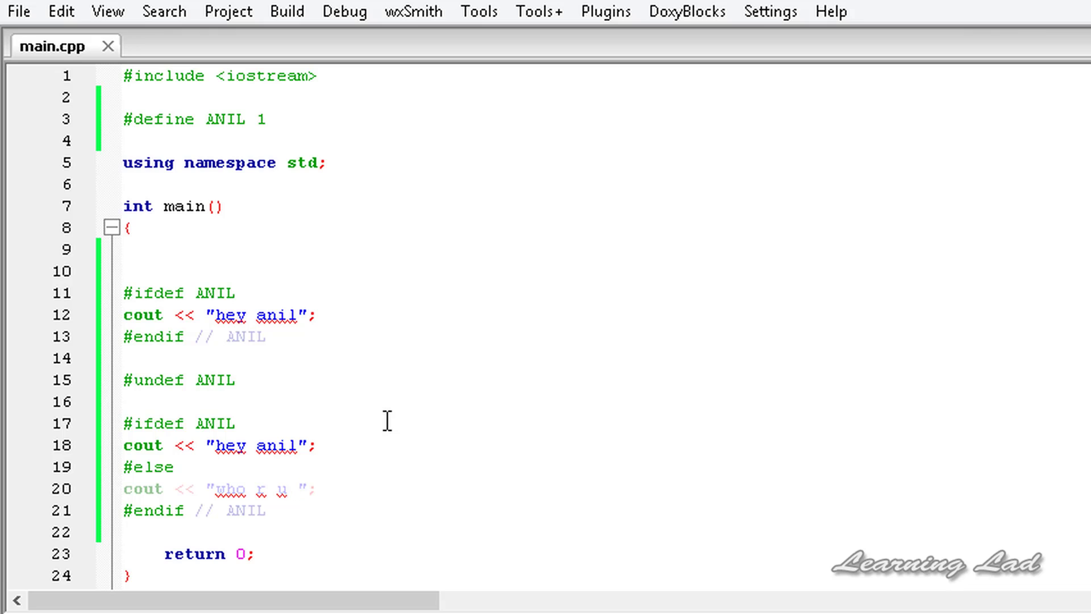
Build and run the project, then move the console window aside to view the code.
click(295, 12)
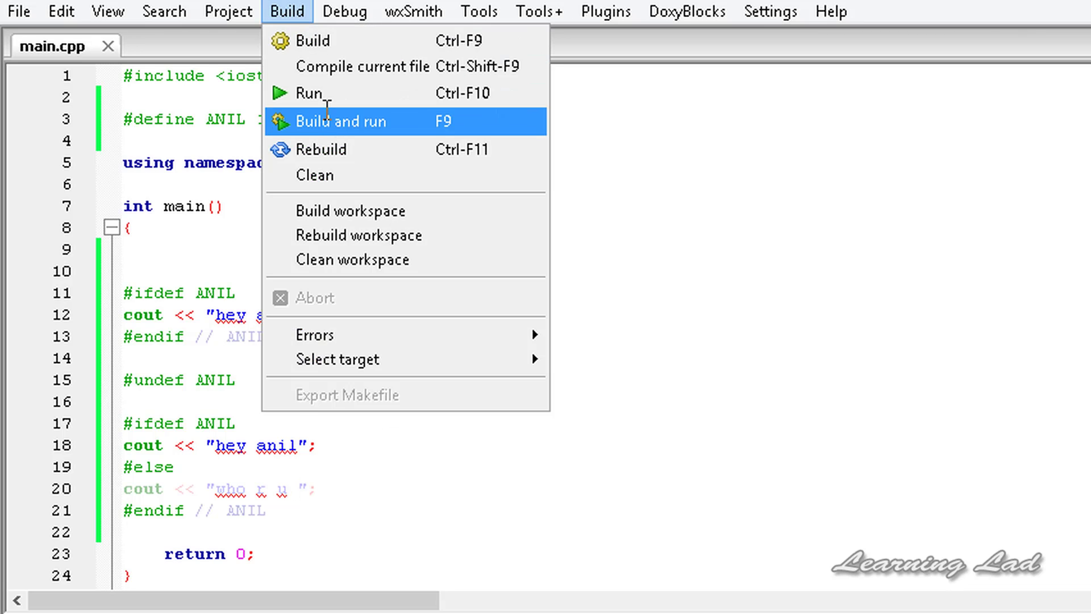
click(341, 120)
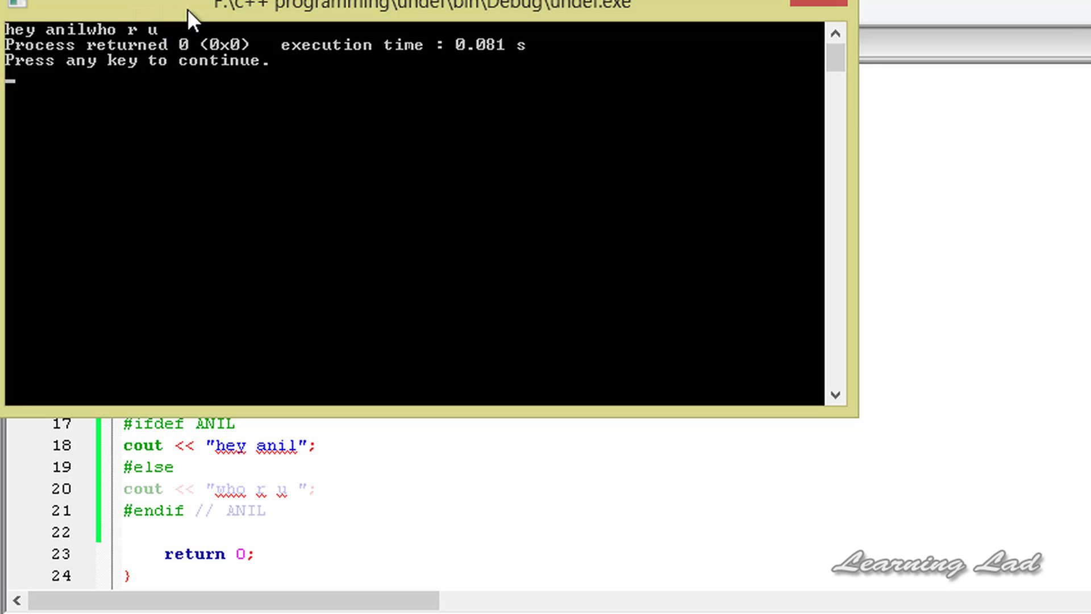
drag(187, 8, 629, 198)
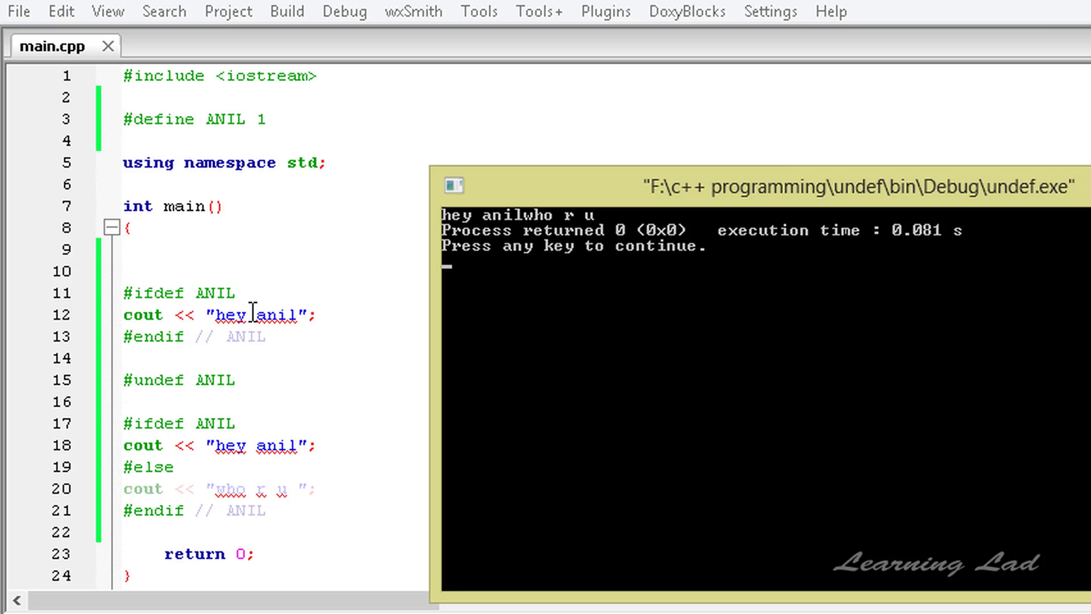
Close the console, then highlight the hey anil string, #undef ANIL line and second #ifdef block.
key(Return)
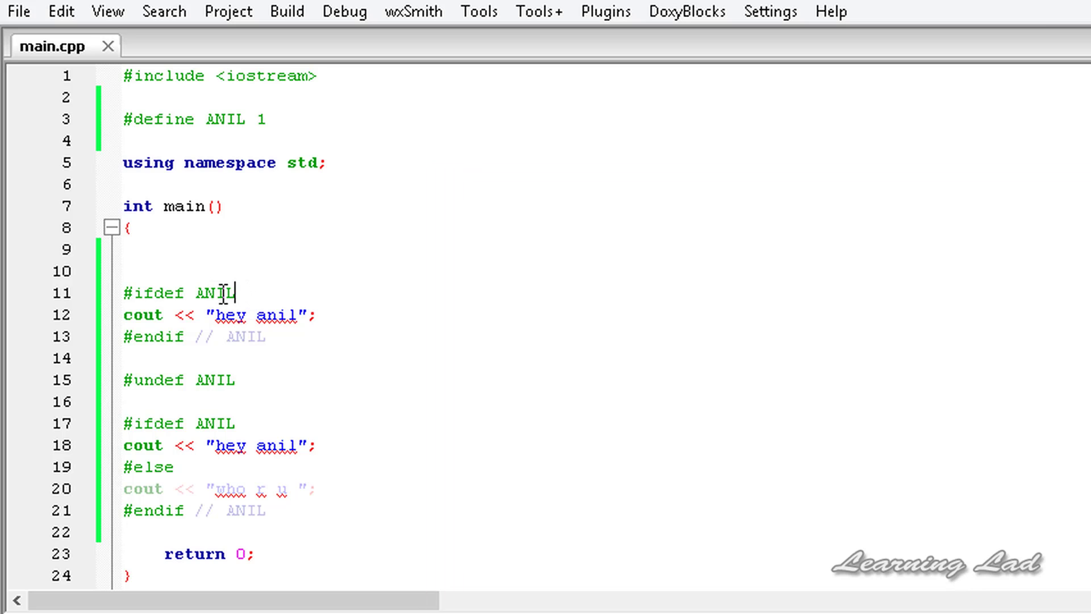
drag(317, 316, 222, 316)
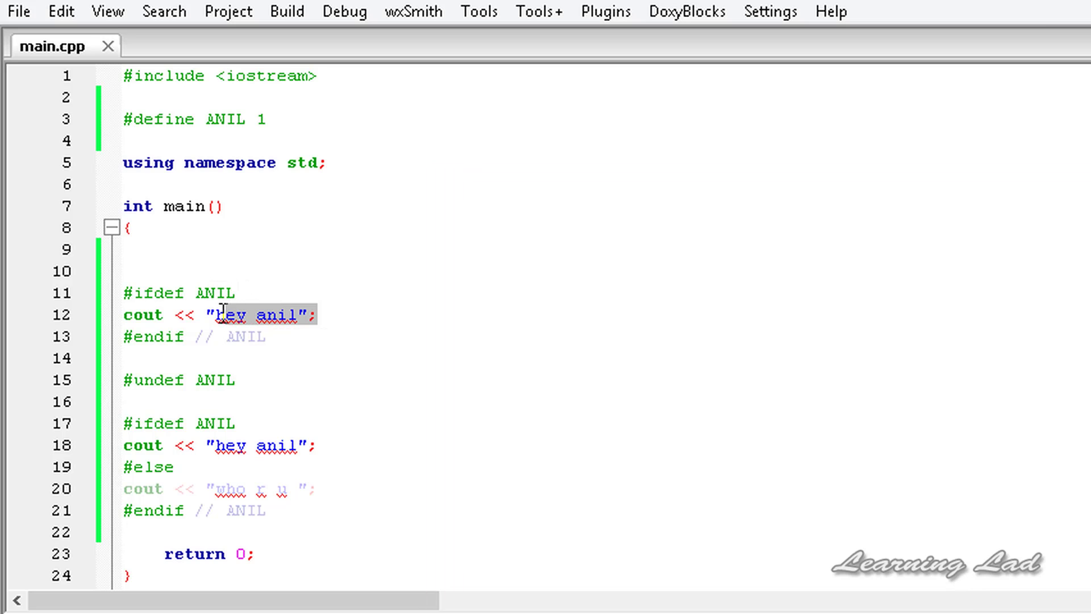
click(325, 379)
drag(236, 379, 132, 382)
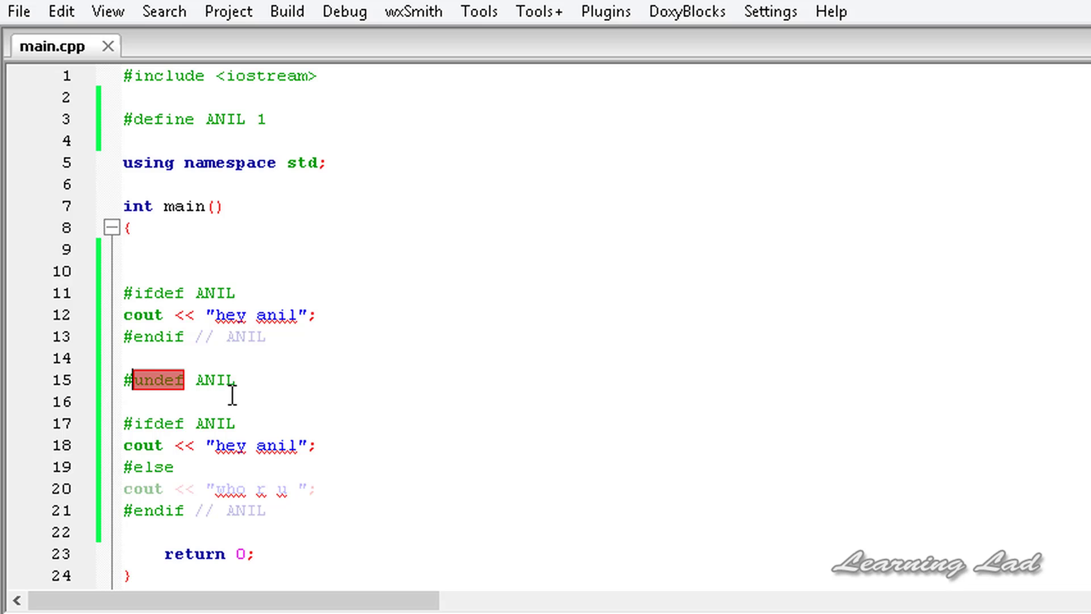
mouse_move(128, 402)
mouse_down()
mouse_move(306, 512)
mouse_move(207, 488)
mouse_up()
click(341, 476)
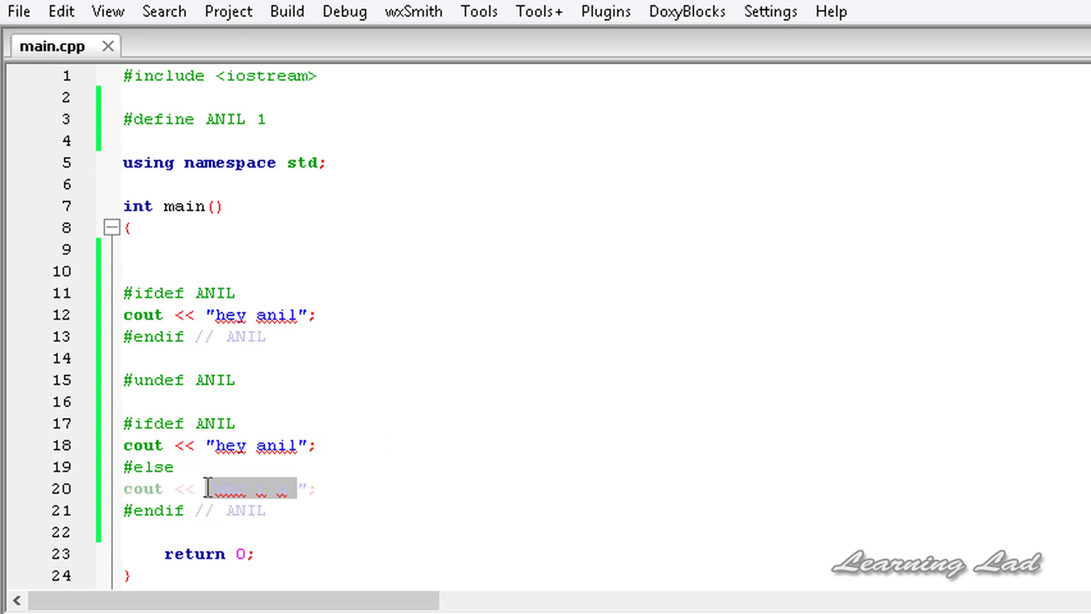